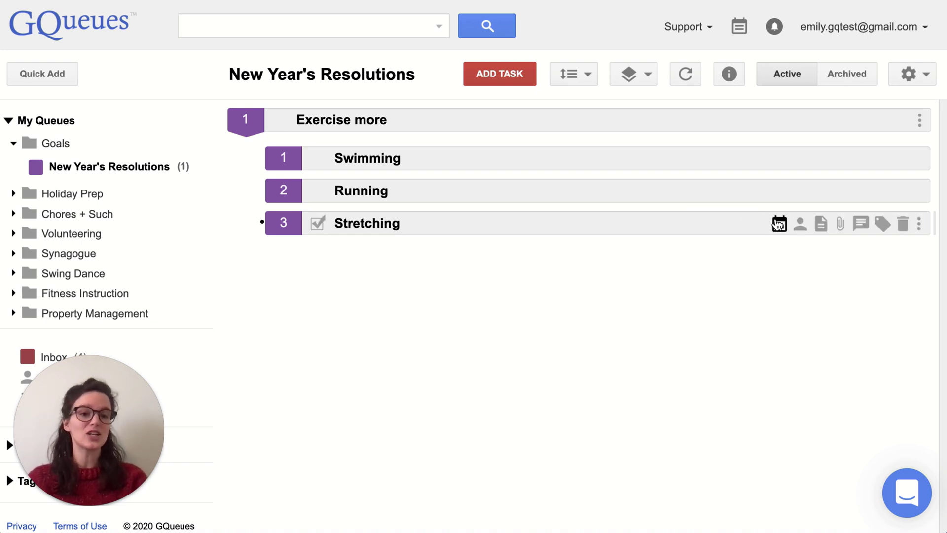
Make Stretching repeat daily at 8:00 PM with a 15-minute duration.
{"action": "left_click", "coordinate": [779, 225]}
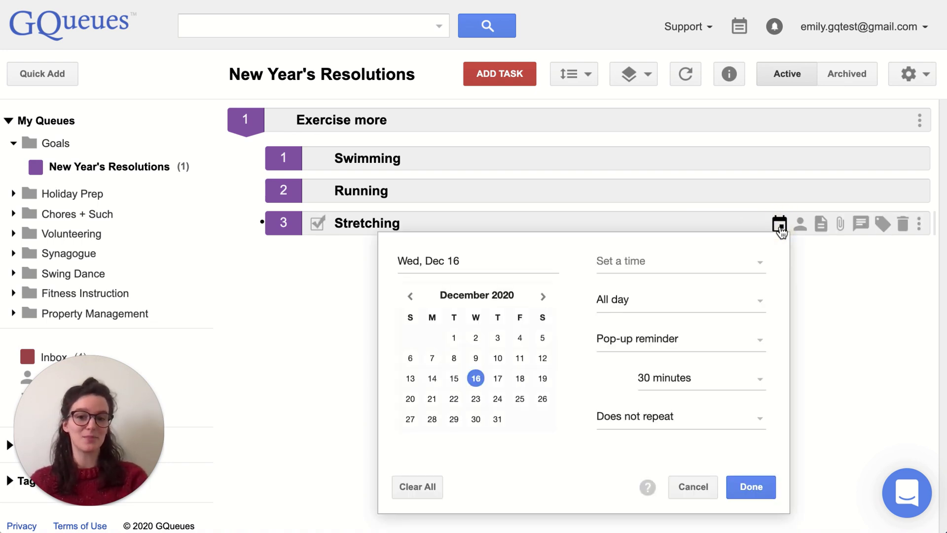
{"action": "left_click", "coordinate": [685, 424]}
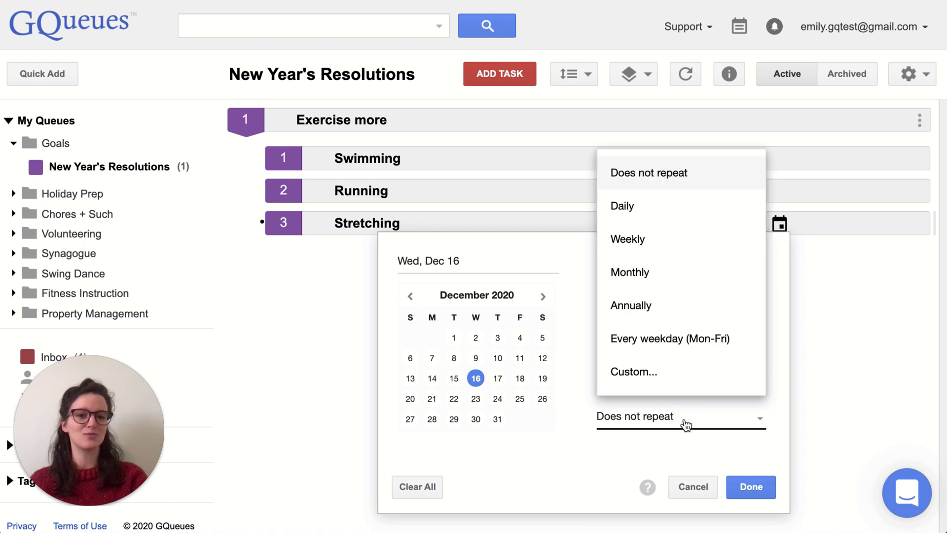
{"action": "left_click", "coordinate": [623, 207]}
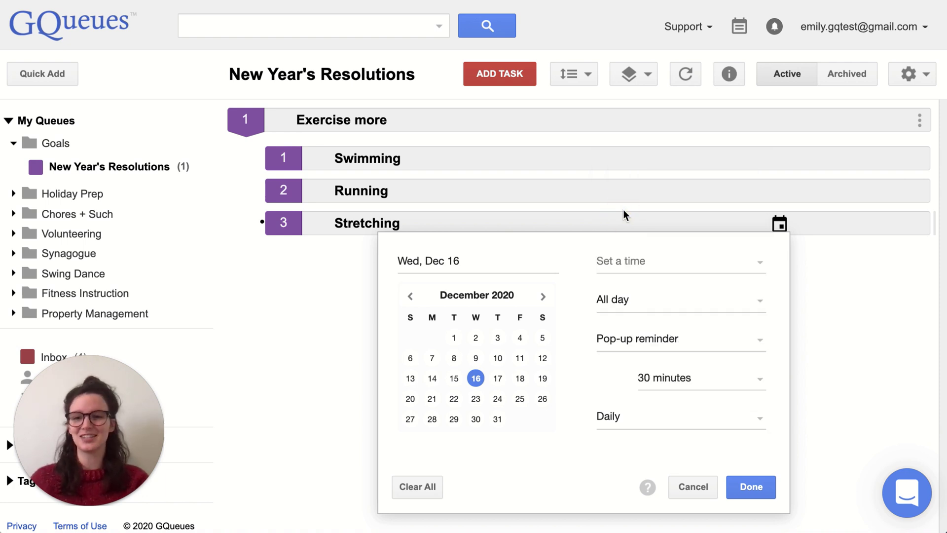
{"action": "left_click", "coordinate": [650, 265]}
{"action": "scroll", "coordinate": [651, 362], "scroll_direction": "down", "scroll_amount": 7}
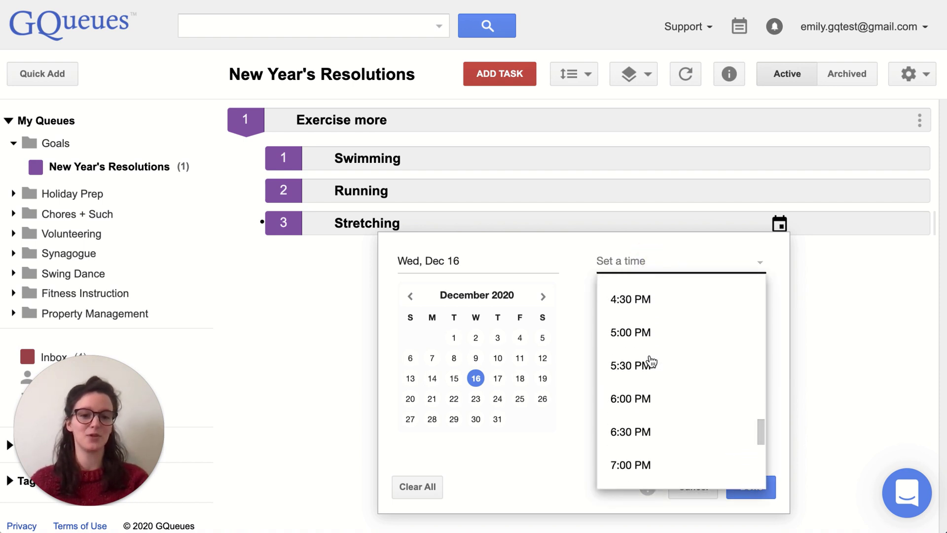
{"action": "left_click", "coordinate": [654, 401]}
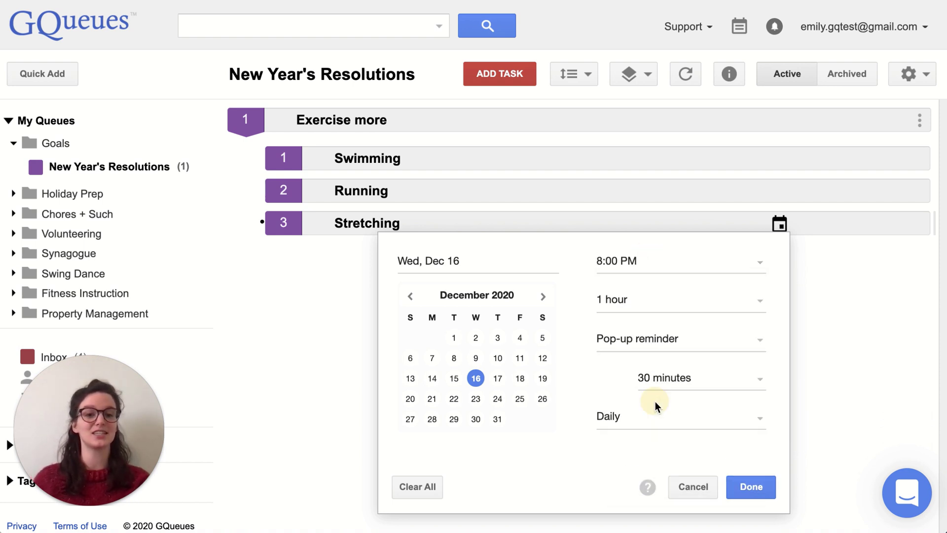
{"action": "left_click", "coordinate": [667, 304]}
{"action": "scroll", "coordinate": [668, 376], "scroll_direction": "up", "scroll_amount": 3}
{"action": "scroll", "coordinate": [668, 376], "scroll_direction": "up", "scroll_amount": 3}
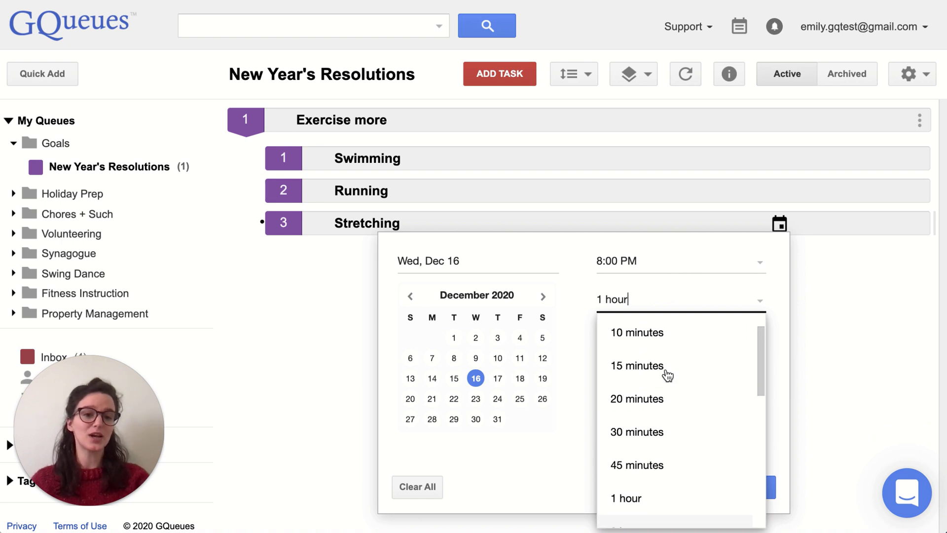
{"action": "left_click", "coordinate": [651, 415]}
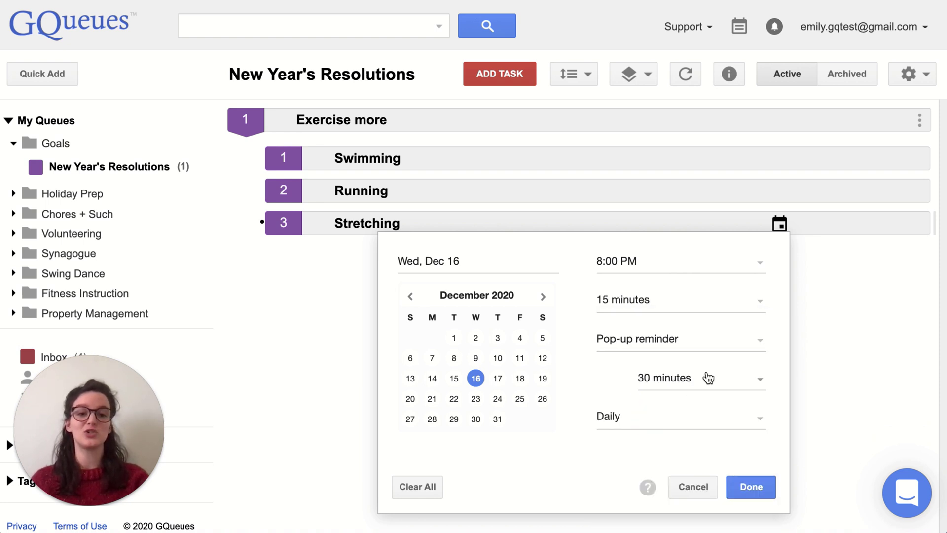
Add an email reminder 5 minutes before Stretching and save its schedule.
{"action": "left_click", "coordinate": [716, 346]}
{"action": "left_click", "coordinate": [676, 410]}
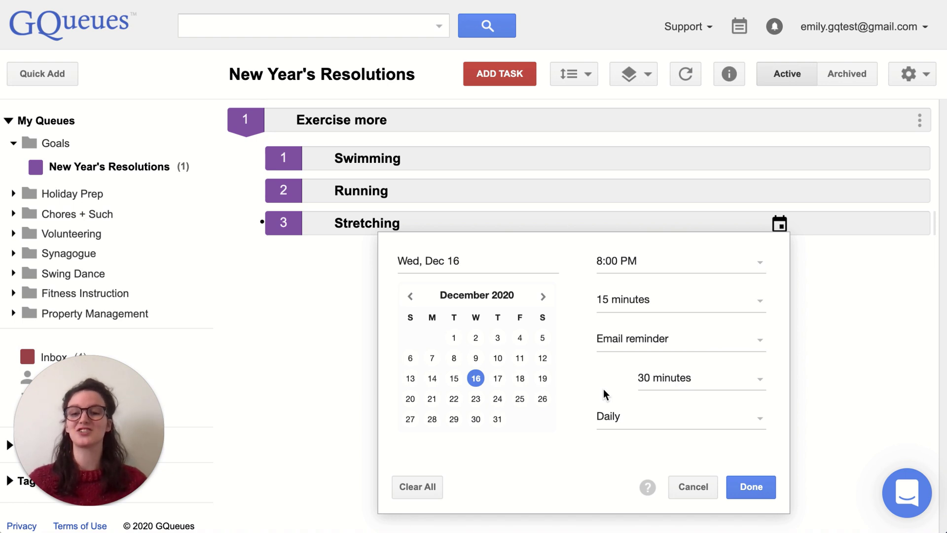
{"action": "left_click", "coordinate": [688, 389]}
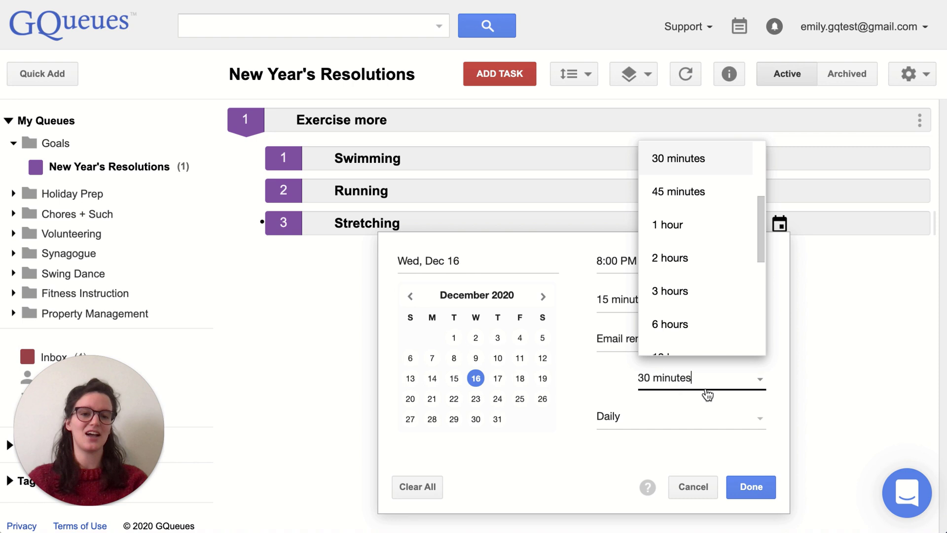
{"action": "scroll", "coordinate": [706, 241], "scroll_direction": "up", "scroll_amount": 3}
{"action": "left_click", "coordinate": [693, 206]}
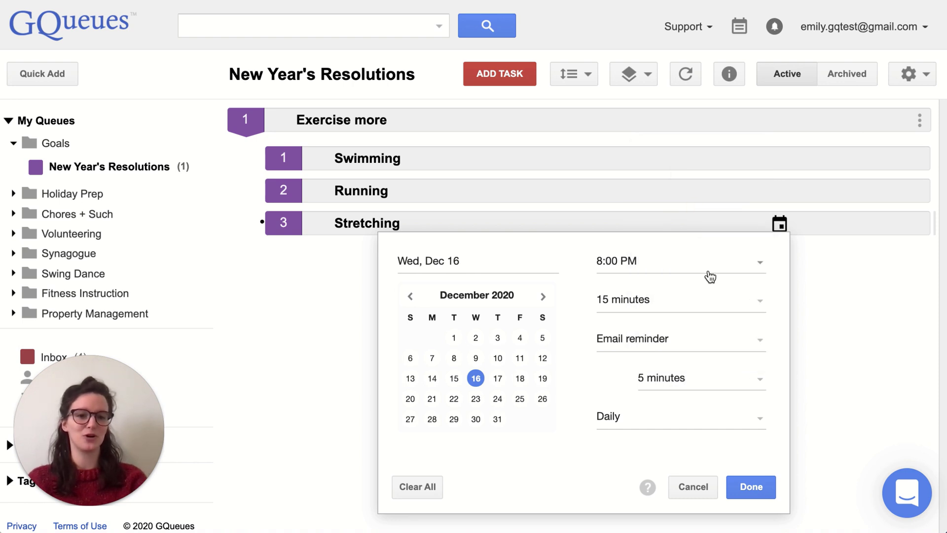
{"action": "left_click", "coordinate": [750, 485]}
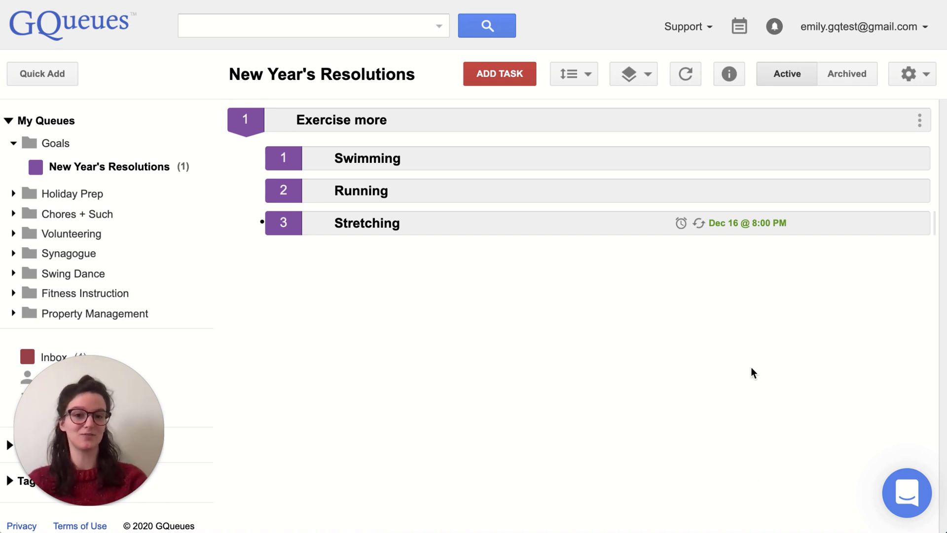
Give Swimming a 7:00 AM start, 45-minute duration and an email reminder.
{"action": "mouse_move", "coordinate": [761, 153]}
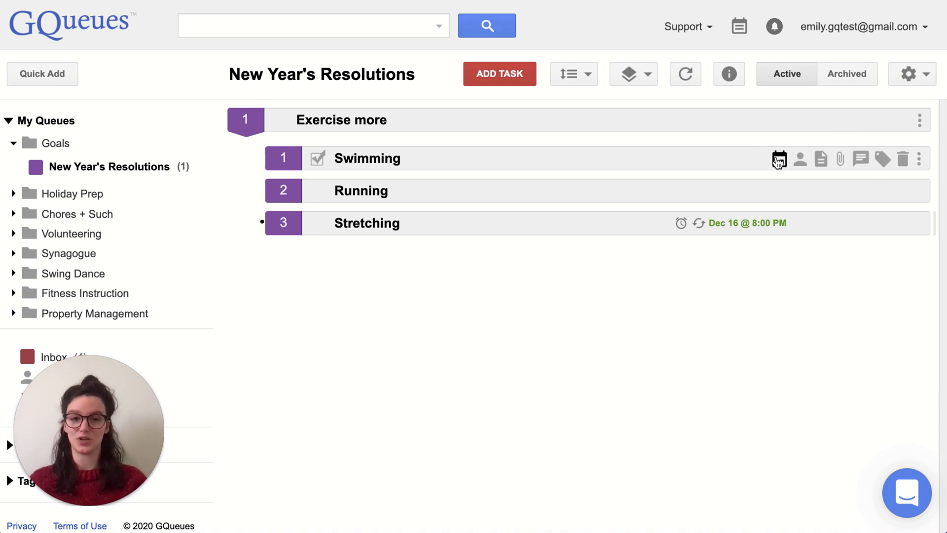
{"action": "left_click", "coordinate": [778, 159]}
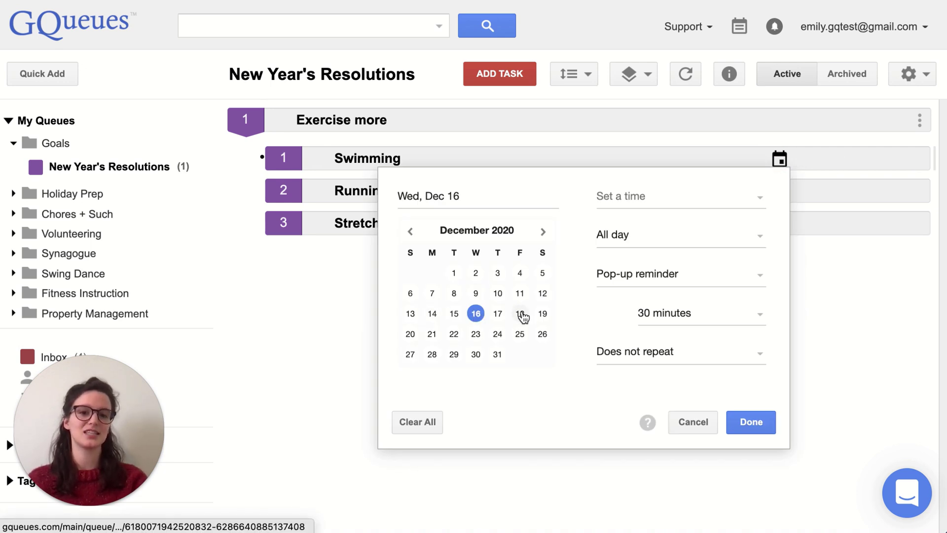
{"action": "left_click", "coordinate": [647, 197]}
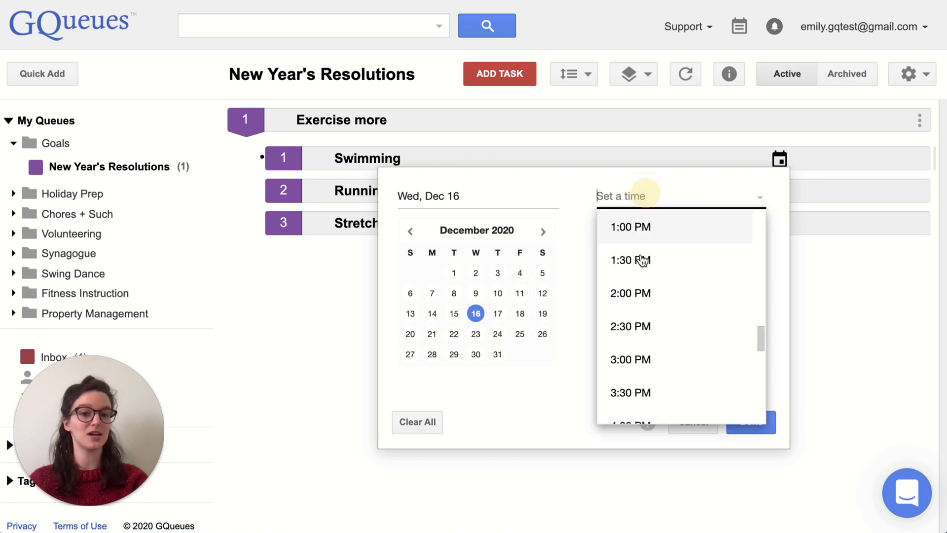
{"action": "scroll", "coordinate": [641, 313], "scroll_direction": "up", "scroll_amount": 10}
{"action": "left_click", "coordinate": [653, 314]}
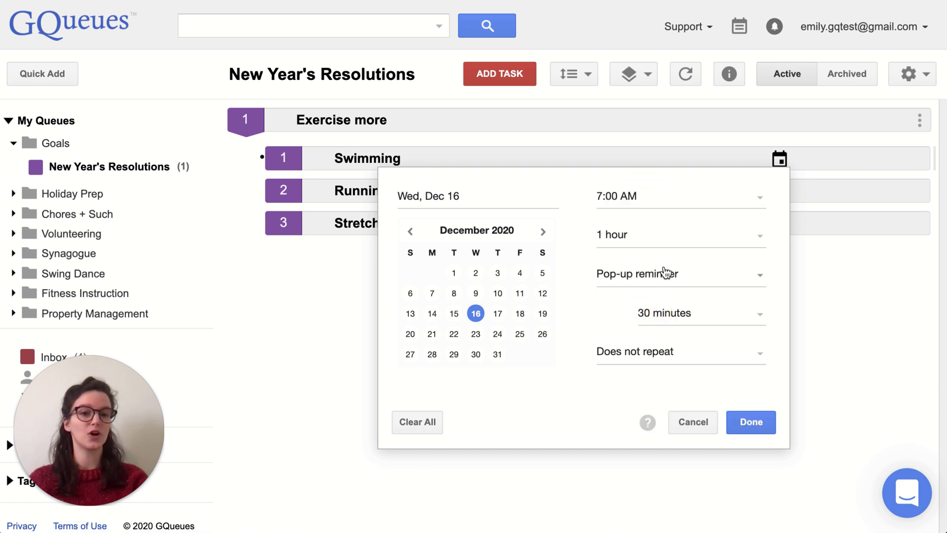
{"action": "left_click", "coordinate": [679, 242]}
{"action": "scroll", "coordinate": [679, 375], "scroll_direction": "up", "scroll_amount": 2}
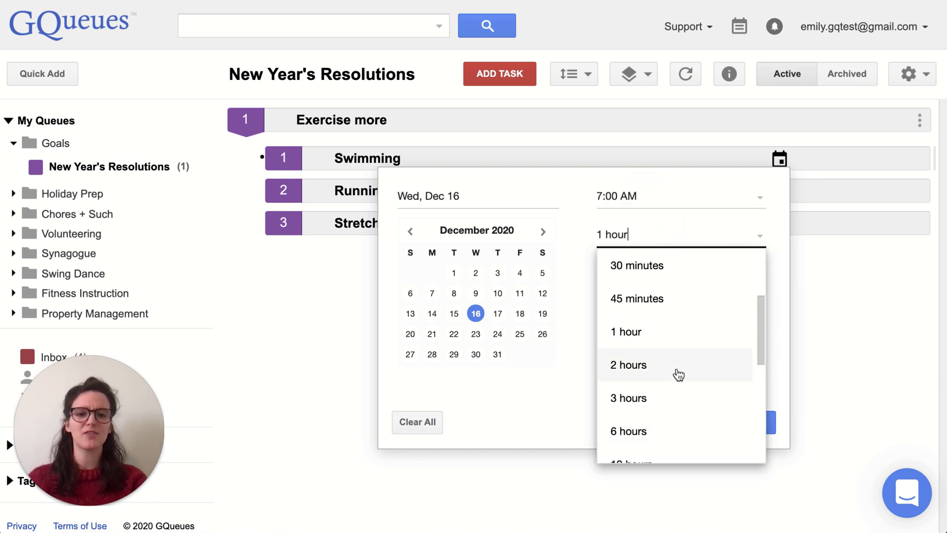
{"action": "left_click", "coordinate": [664, 299]}
{"action": "left_click", "coordinate": [710, 281]}
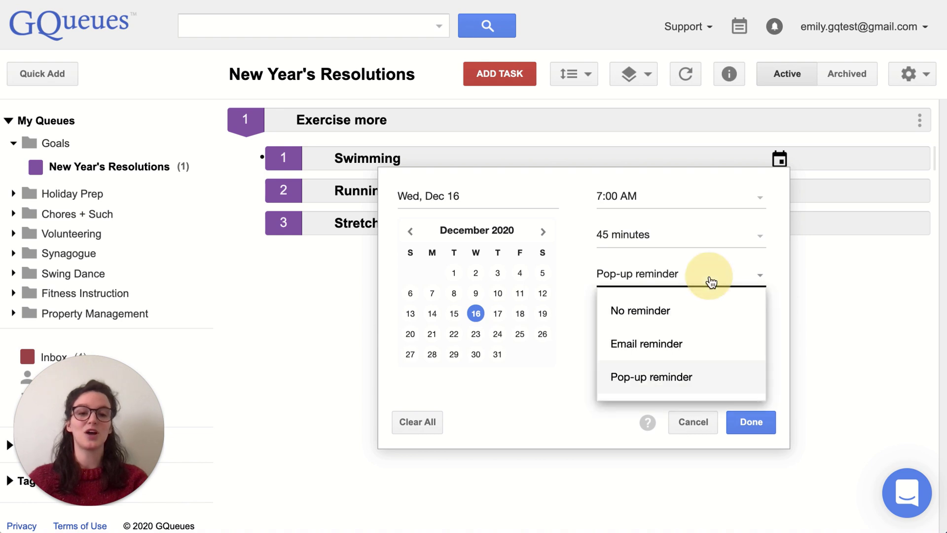
{"action": "left_click", "coordinate": [683, 336]}
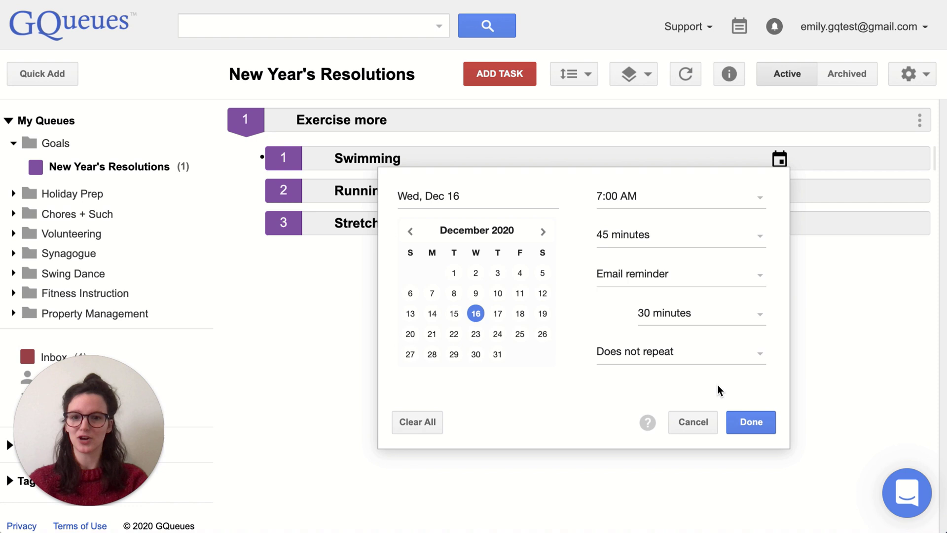
{"action": "left_click", "coordinate": [755, 360]}
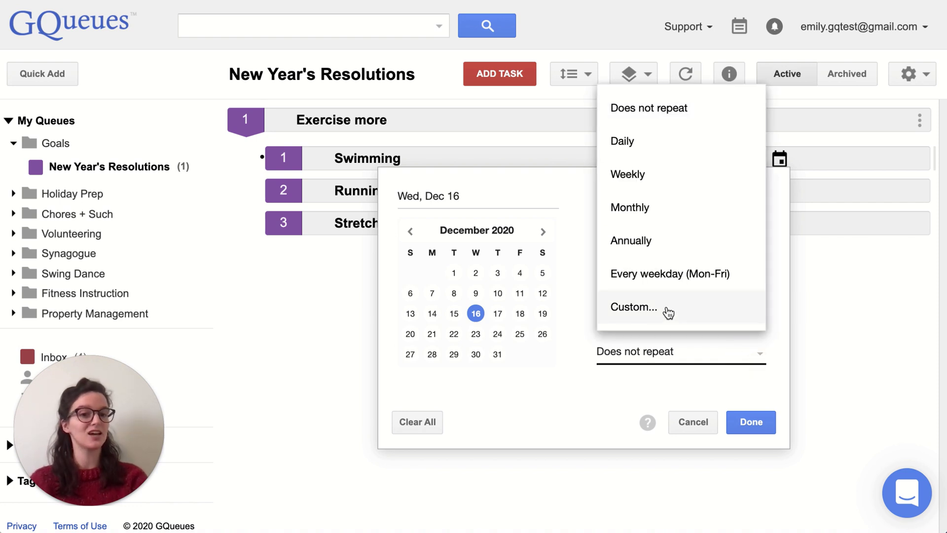
Set Swimming to a custom weekly repeat on Monday, Wednesday and Friday, then save.
{"action": "left_click", "coordinate": [668, 311]}
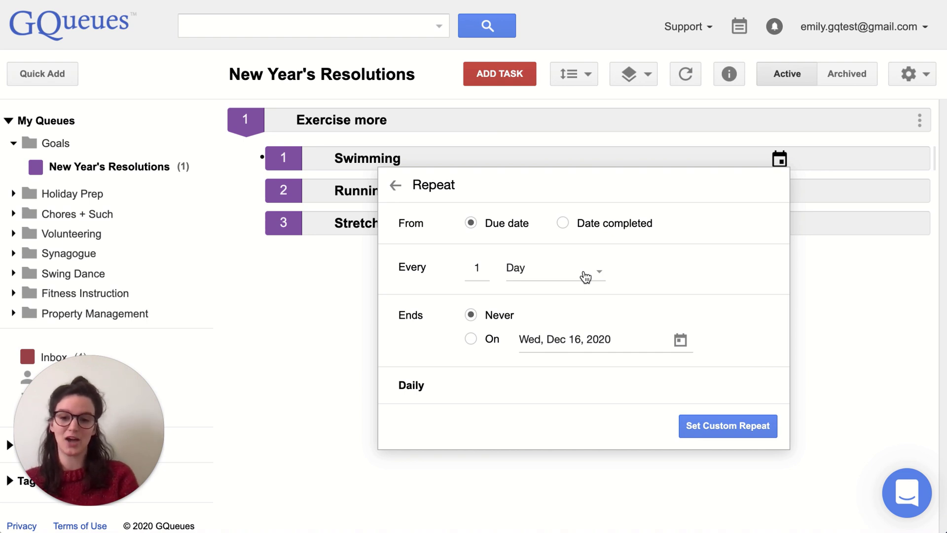
{"action": "left_click", "coordinate": [586, 277]}
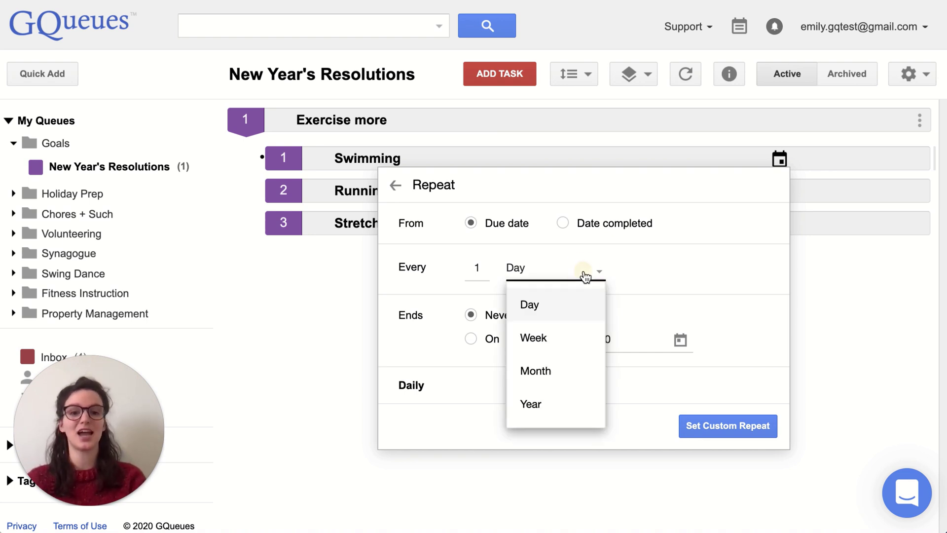
{"action": "left_click", "coordinate": [559, 348]}
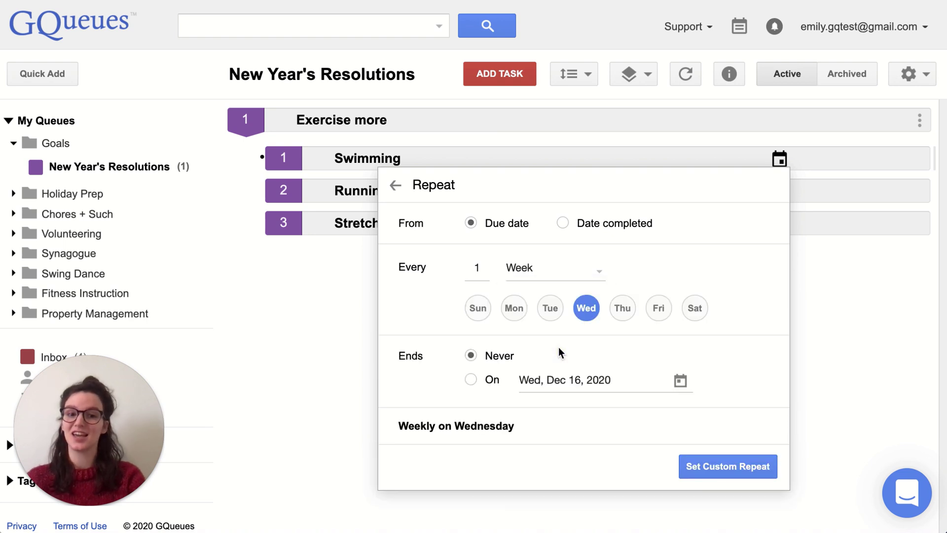
{"action": "left_click", "coordinate": [517, 309]}
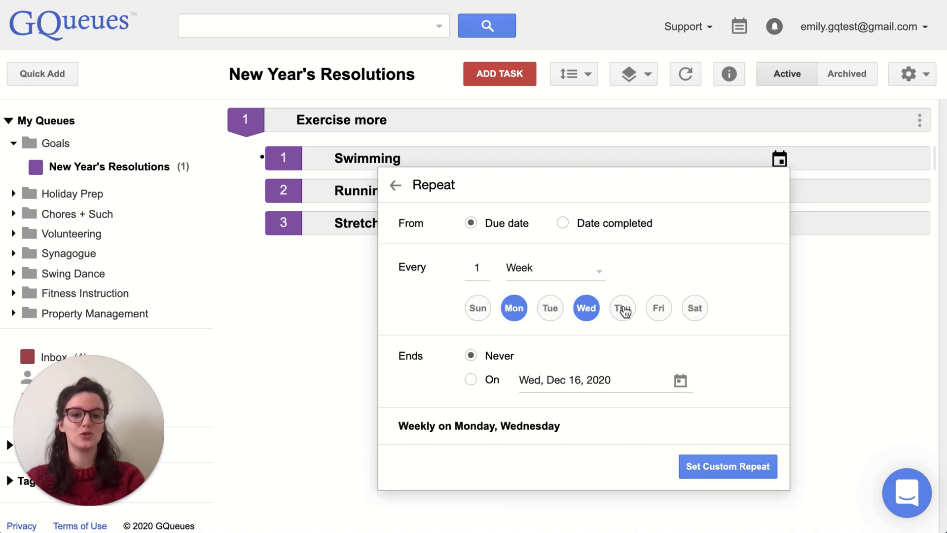
{"action": "left_click", "coordinate": [661, 309]}
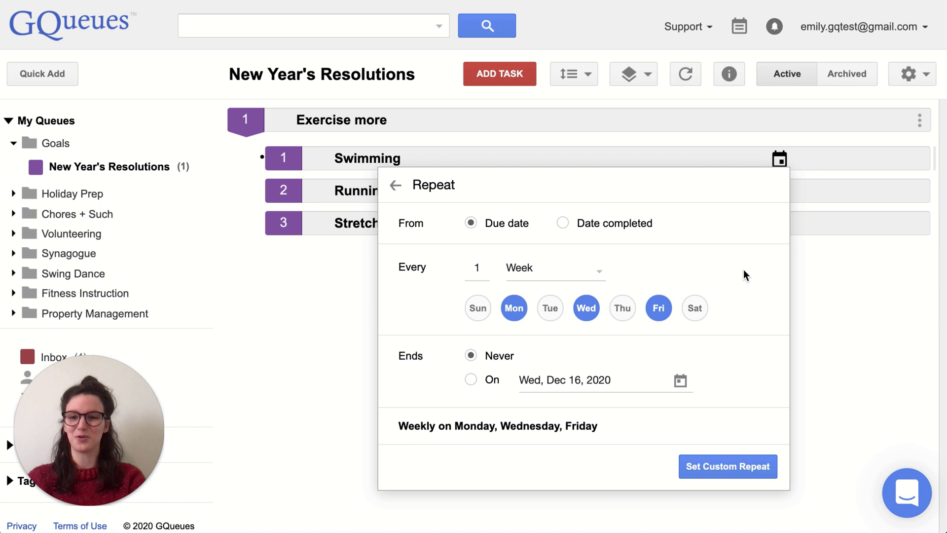
{"action": "left_click", "coordinate": [734, 461]}
{"action": "left_click", "coordinate": [762, 429]}
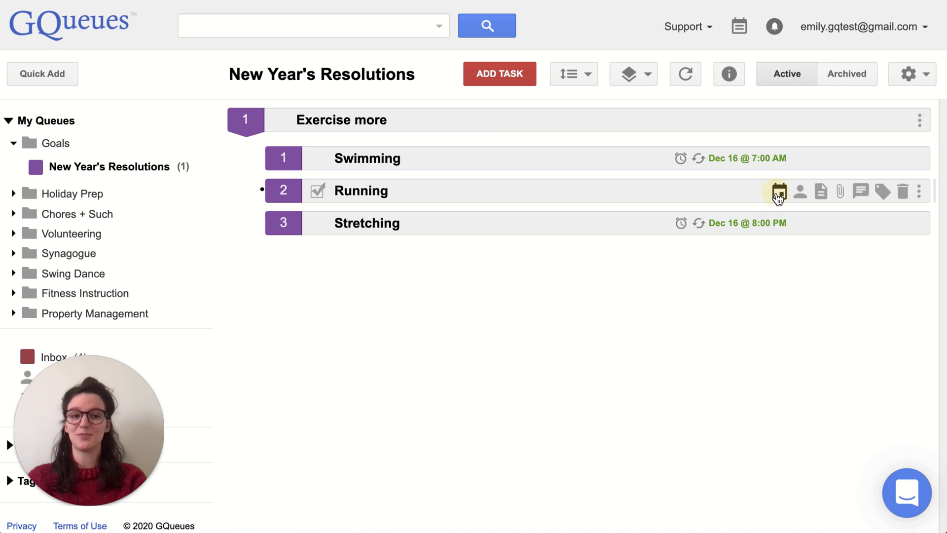
Schedule Running for Thursday Dec 17 at 7:00 AM, 45 minutes, with an email reminder.
{"action": "left_click", "coordinate": [780, 192]}
{"action": "left_click", "coordinate": [498, 346]}
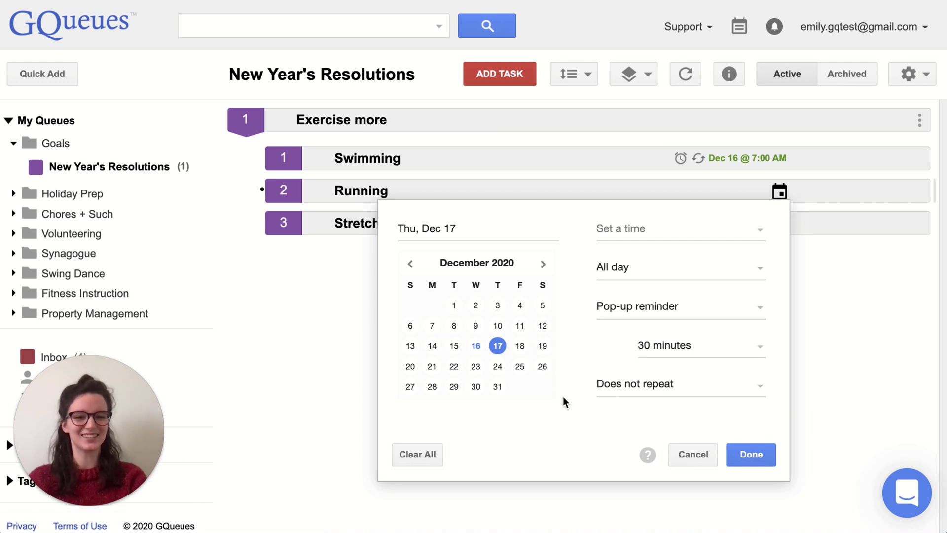
{"action": "left_click", "coordinate": [677, 241]}
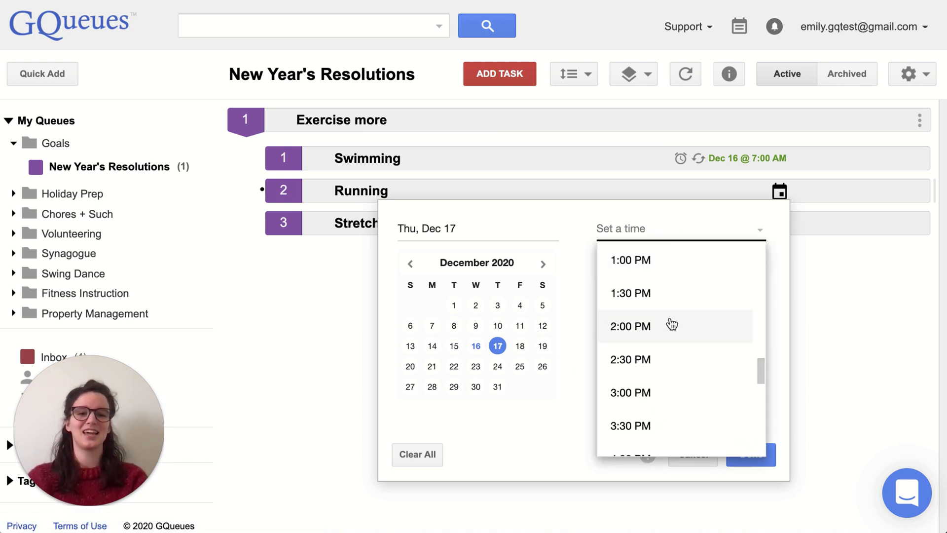
{"action": "scroll", "coordinate": [670, 324], "scroll_direction": "up", "scroll_amount": 6}
{"action": "scroll", "coordinate": [669, 323], "scroll_direction": "up", "scroll_amount": 2}
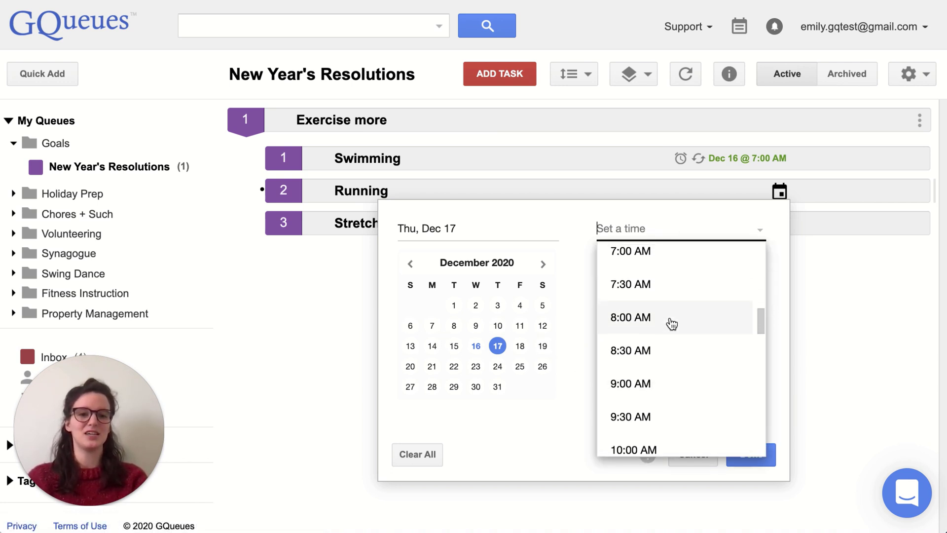
{"action": "left_click", "coordinate": [669, 266]}
{"action": "left_click", "coordinate": [692, 276]}
{"action": "scroll", "coordinate": [675, 347], "scroll_direction": "up", "scroll_amount": 2}
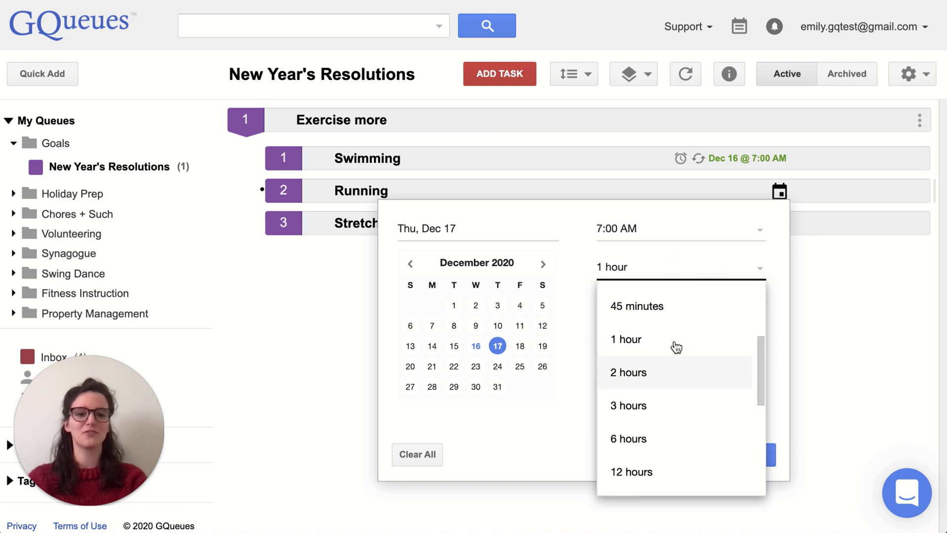
{"action": "left_click", "coordinate": [680, 315]}
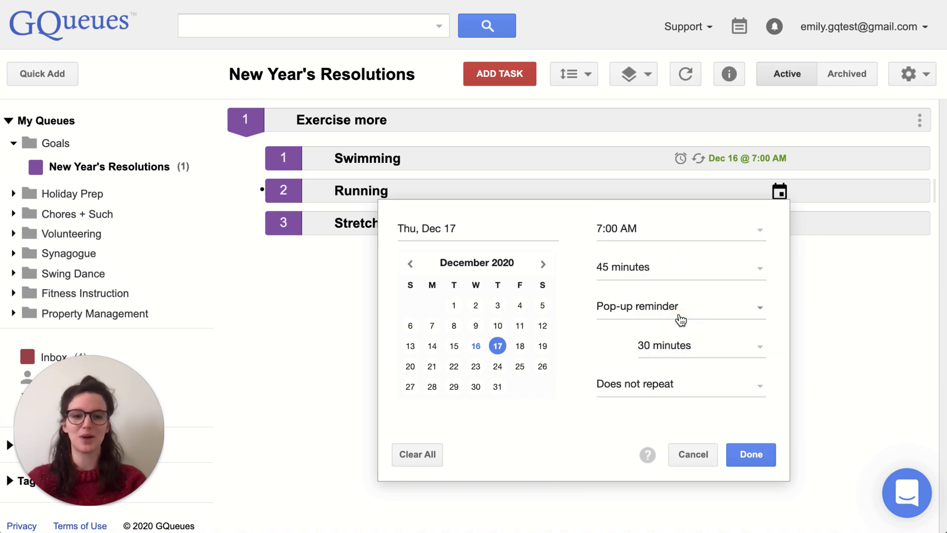
{"action": "left_click", "coordinate": [702, 318]}
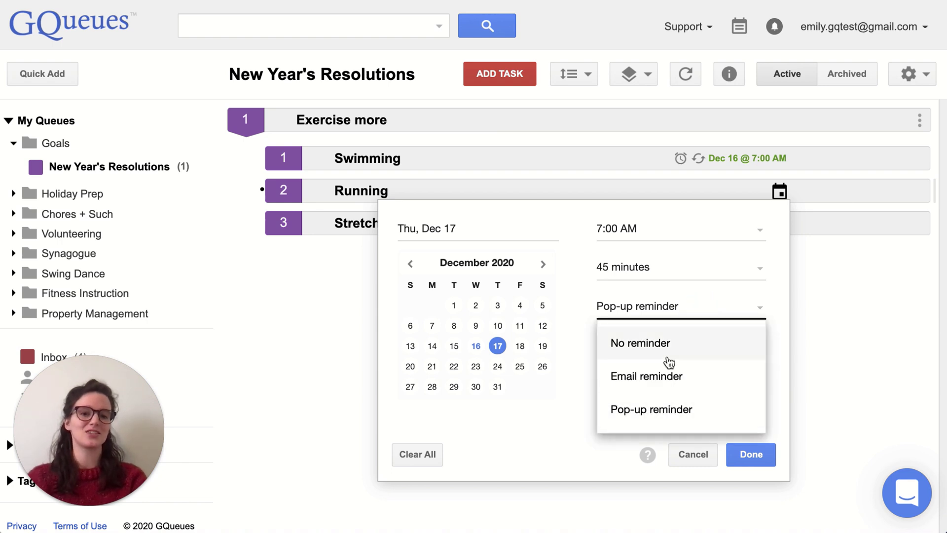
{"action": "left_click", "coordinate": [666, 371]}
Make Running repeat weekly on Tuesday, Thursday and Saturday and save the settings.
{"action": "left_click", "coordinate": [701, 386]}
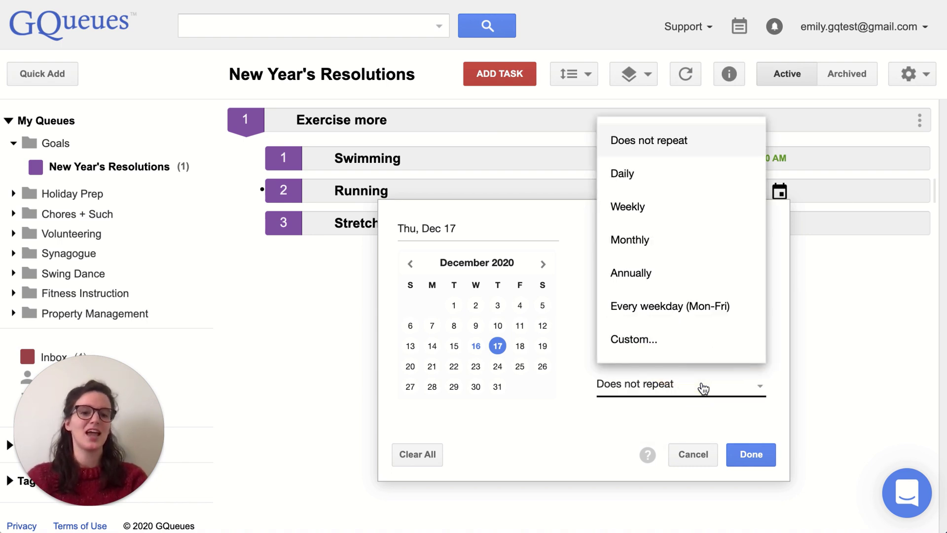
{"action": "left_click", "coordinate": [682, 349]}
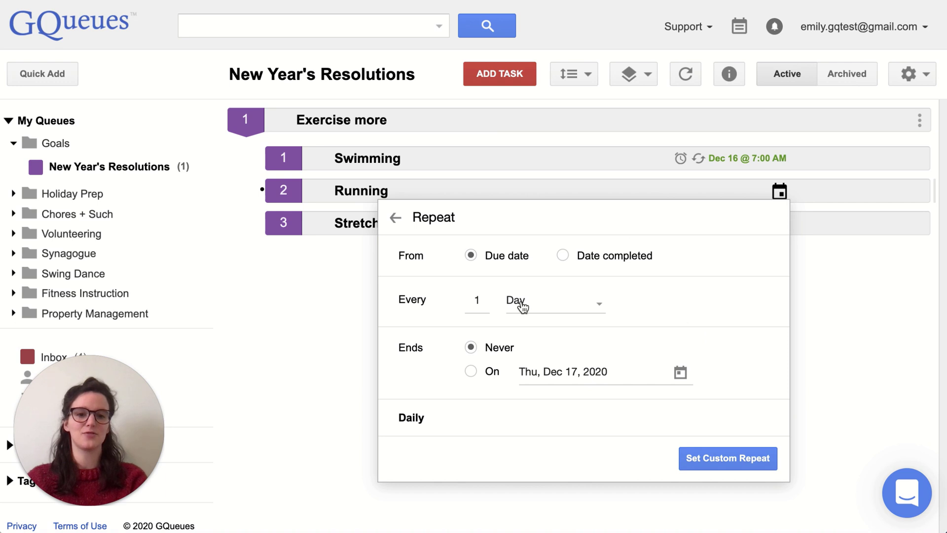
{"action": "left_click", "coordinate": [523, 307]}
{"action": "left_click", "coordinate": [547, 367]}
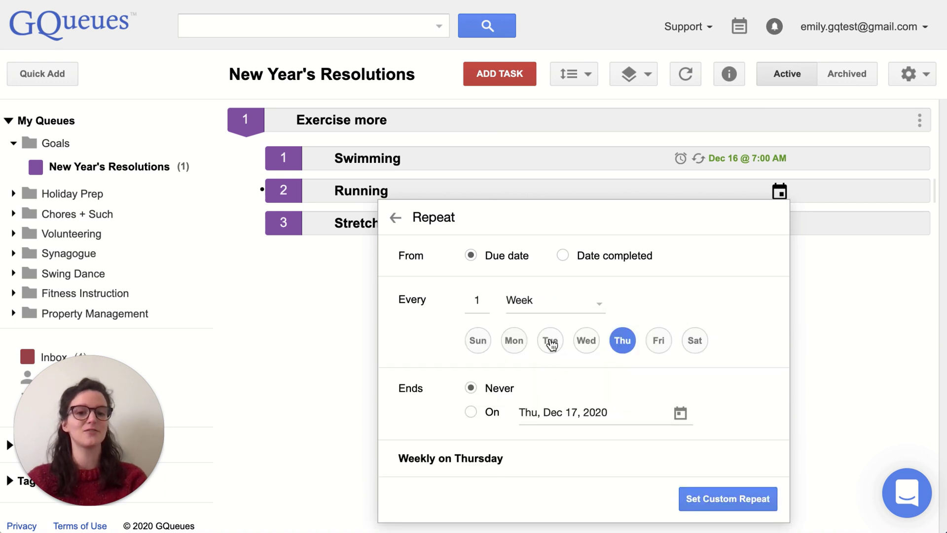
{"action": "left_click", "coordinate": [550, 344]}
{"action": "left_click", "coordinate": [695, 341]}
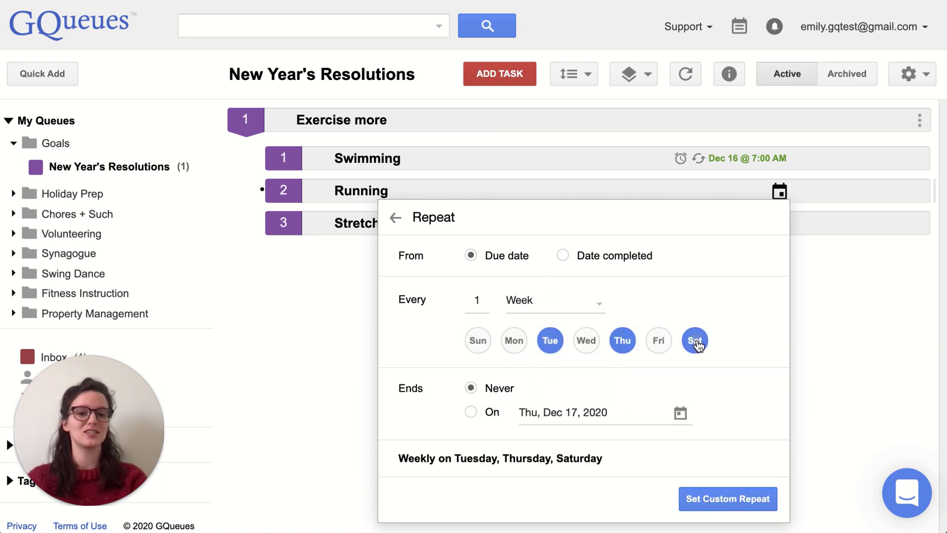
{"action": "left_click", "coordinate": [733, 506]}
{"action": "left_click", "coordinate": [749, 445]}
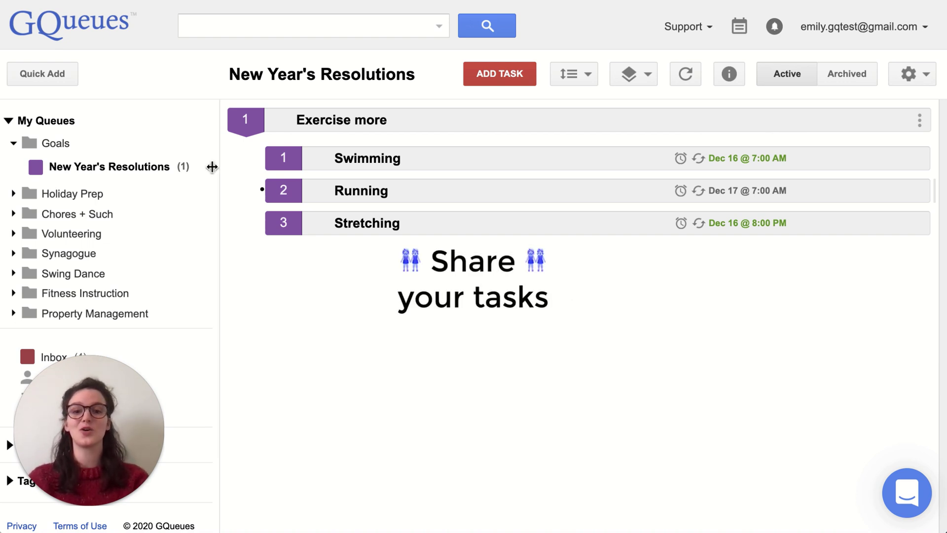
Invite a person by email to New Year's Resolutions with Collaborate access and save.
{"action": "left_click", "coordinate": [192, 167]}
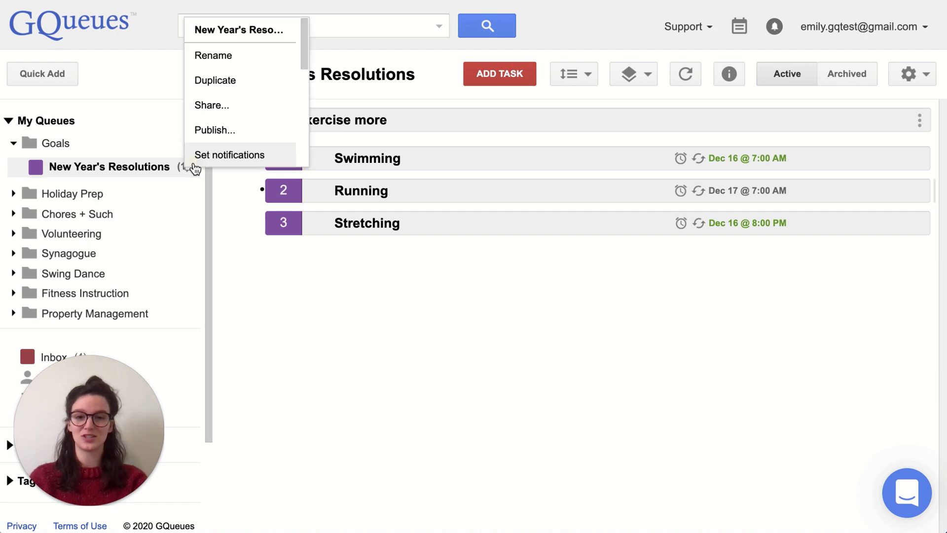
{"action": "left_click", "coordinate": [210, 113]}
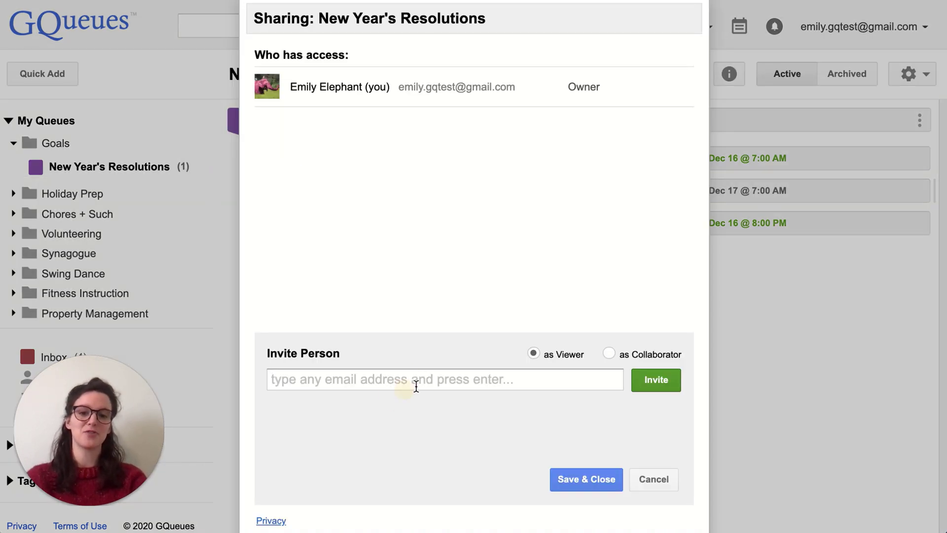
{"action": "type", "text": "brea"}
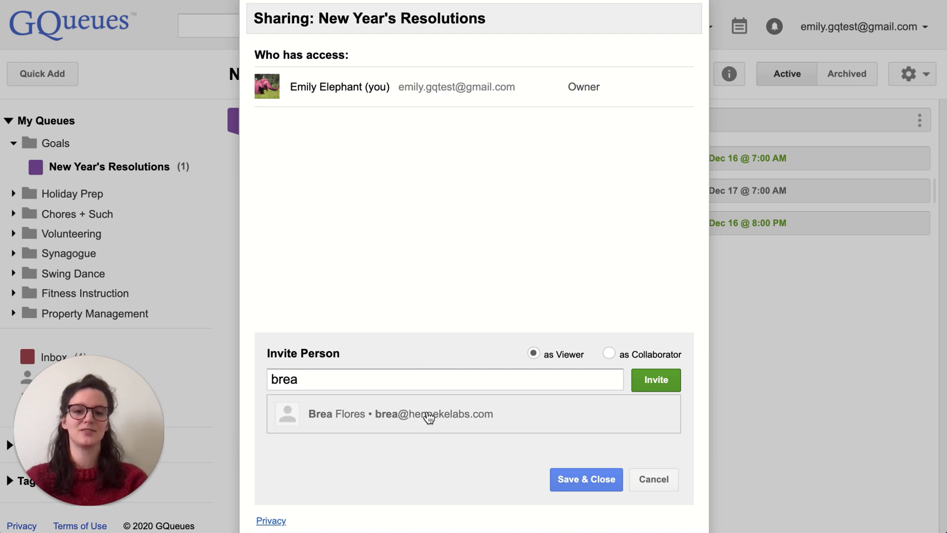
{"action": "left_click", "coordinate": [442, 419]}
{"action": "left_click", "coordinate": [649, 390]}
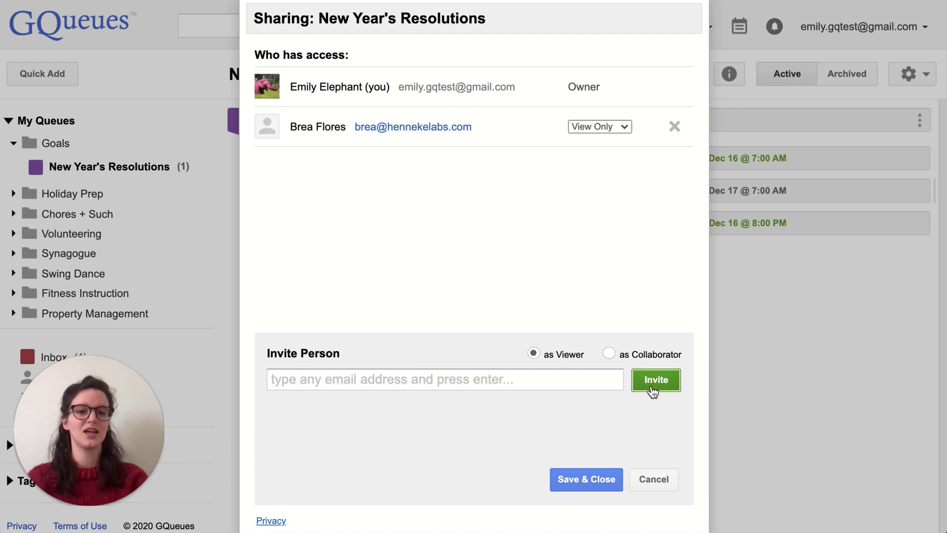
{"action": "left_click", "coordinate": [618, 132]}
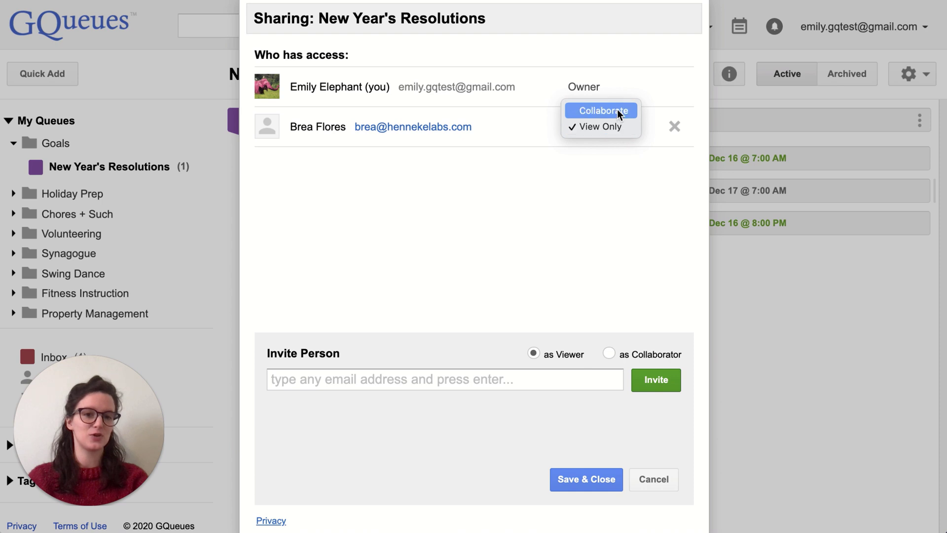
{"action": "left_click", "coordinate": [617, 108]}
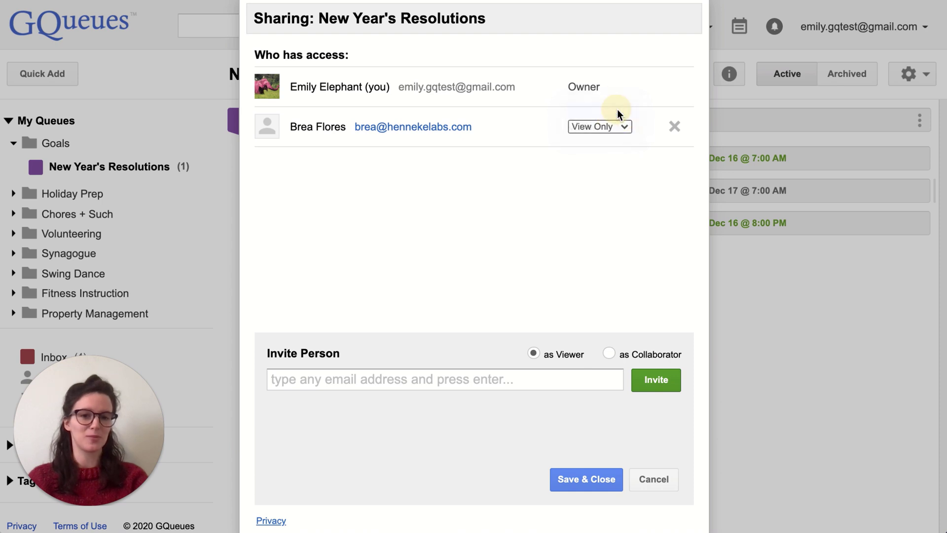
{"action": "left_click", "coordinate": [586, 488]}
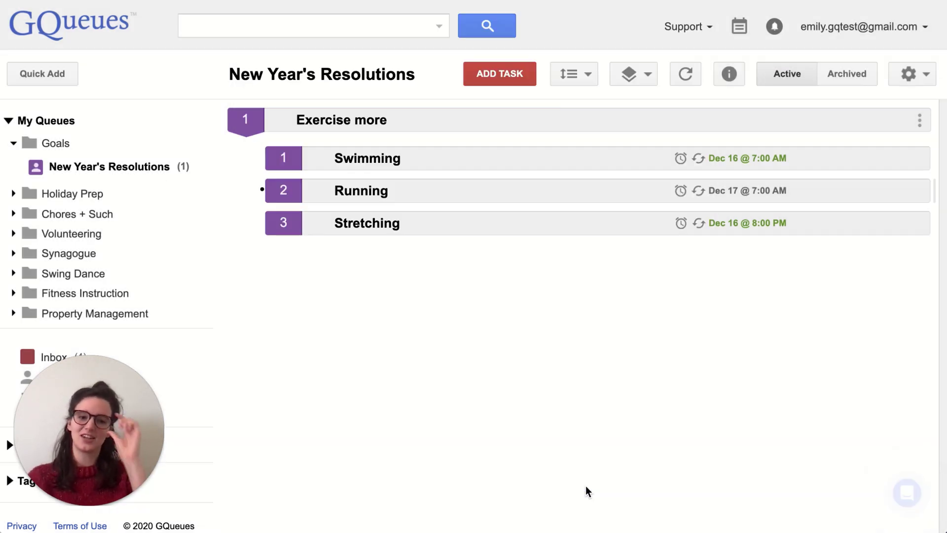
Assign Swimming to the invited collaborator by entering their email address.
{"action": "mouse_move", "coordinate": [608, 156]}
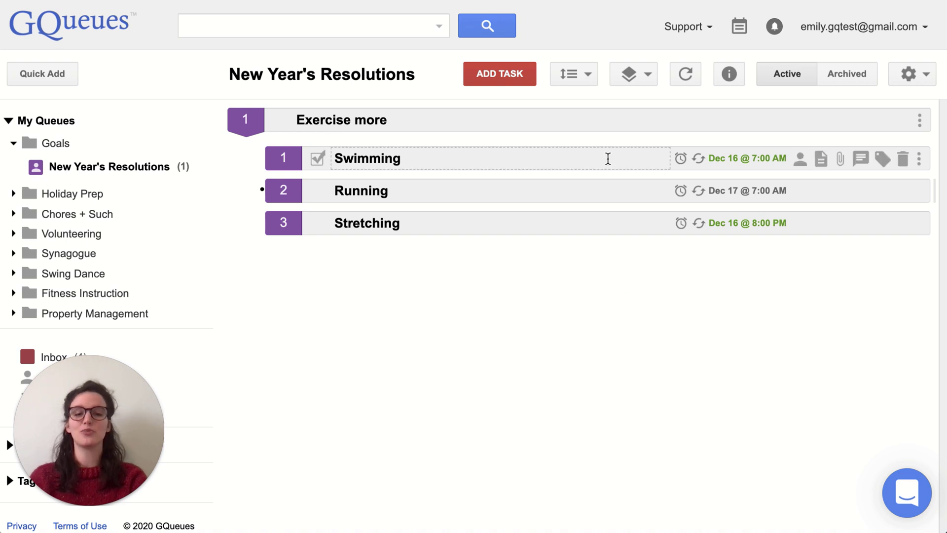
{"action": "left_click", "coordinate": [800, 159]}
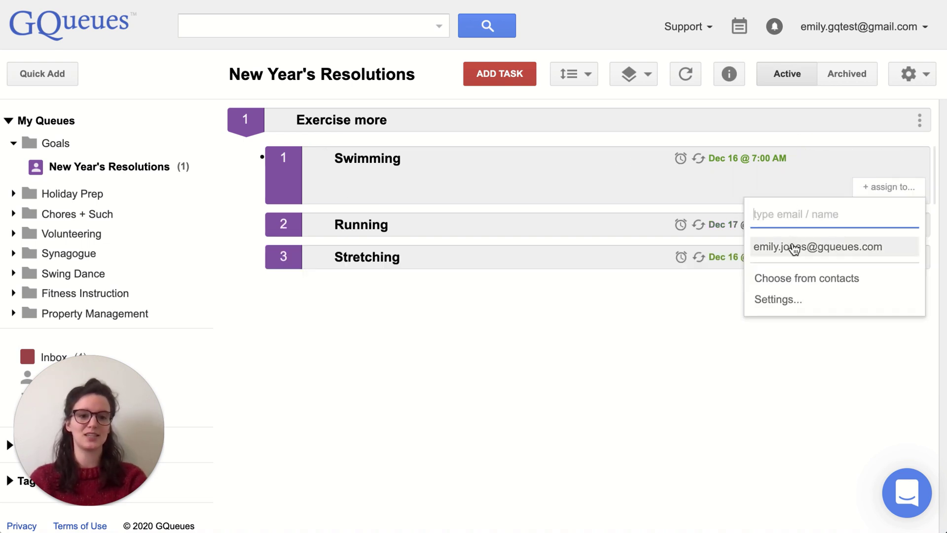
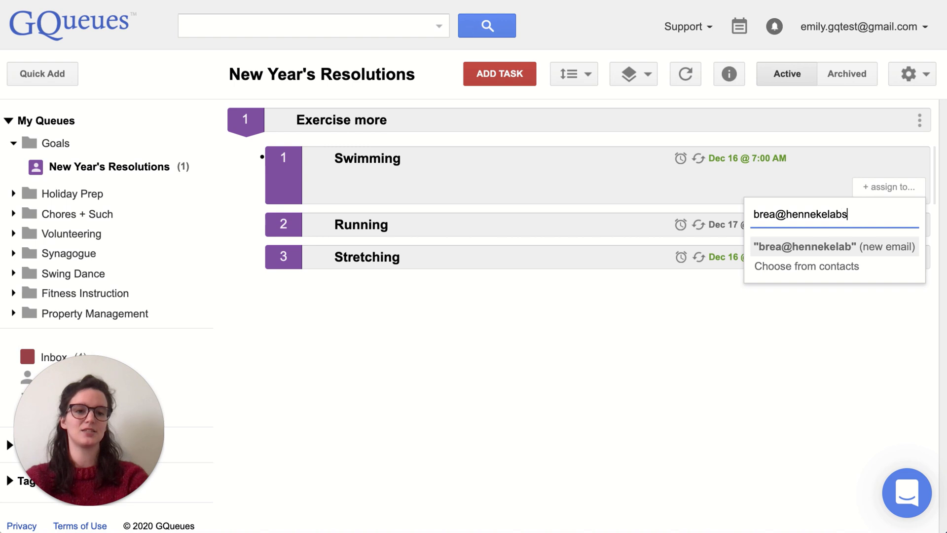
{"action": "key", "text": "Return"}
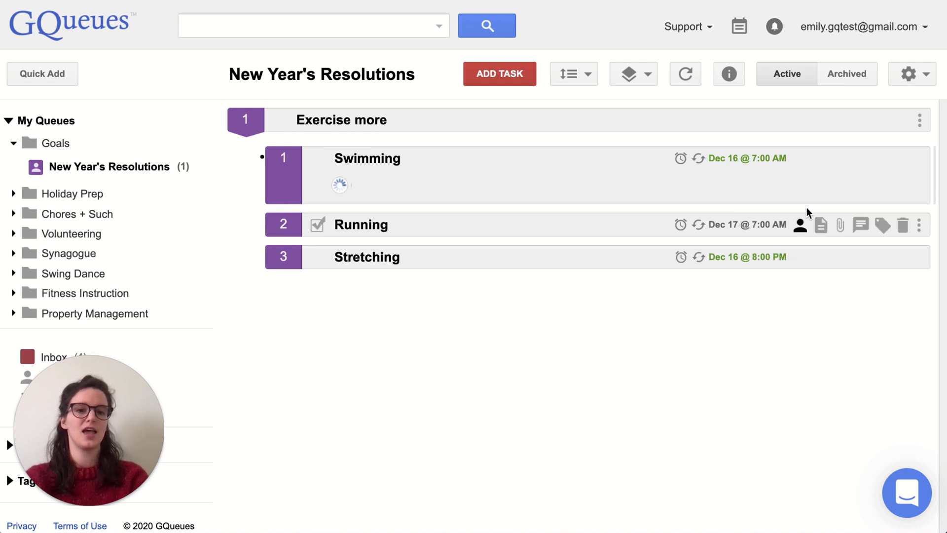
Add the user's own email address as Swimming's second assignee.
{"action": "left_click", "coordinate": [883, 187]}
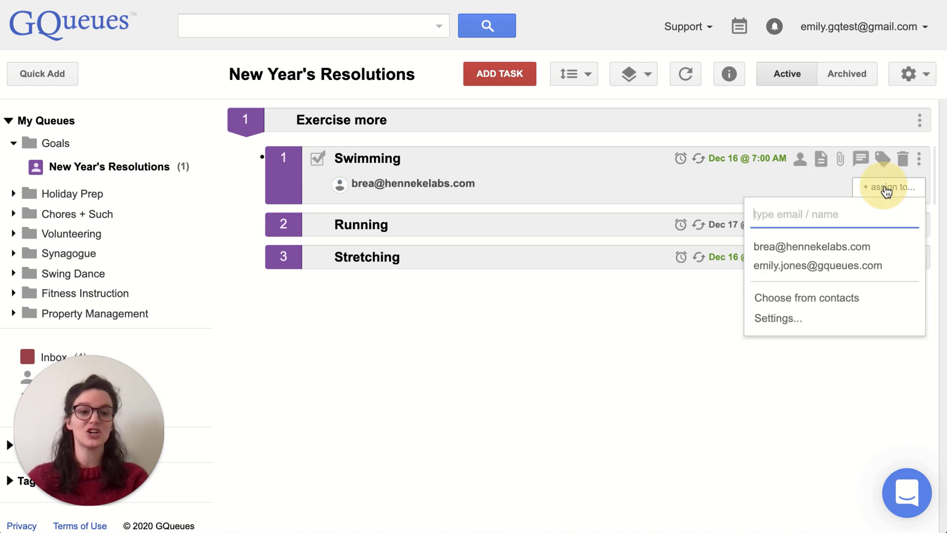
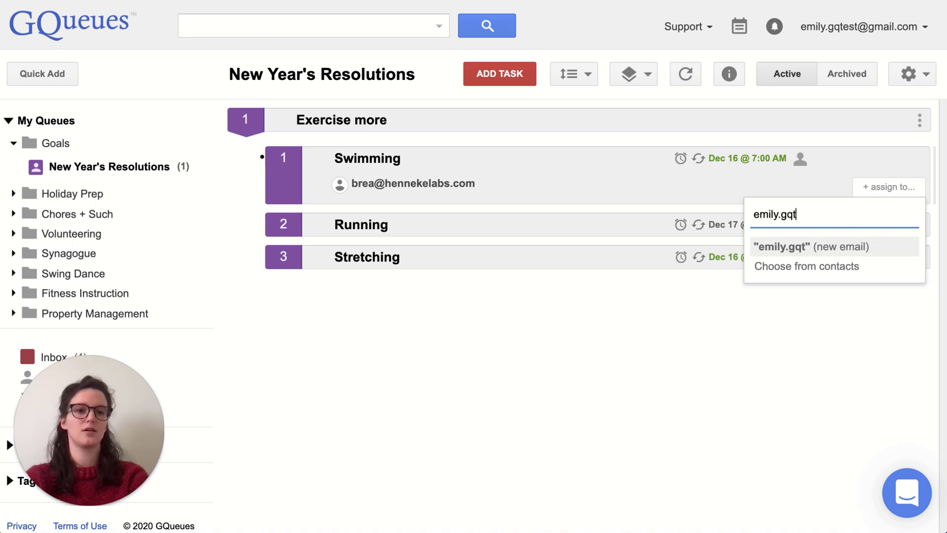
{"action": "key", "text": "Return"}
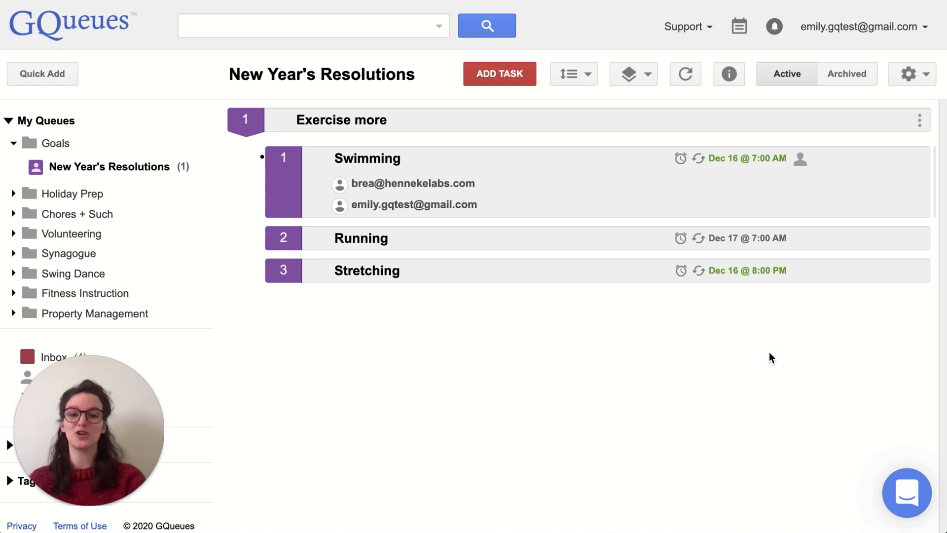
{"action": "mouse_move", "coordinate": [340, 187]}
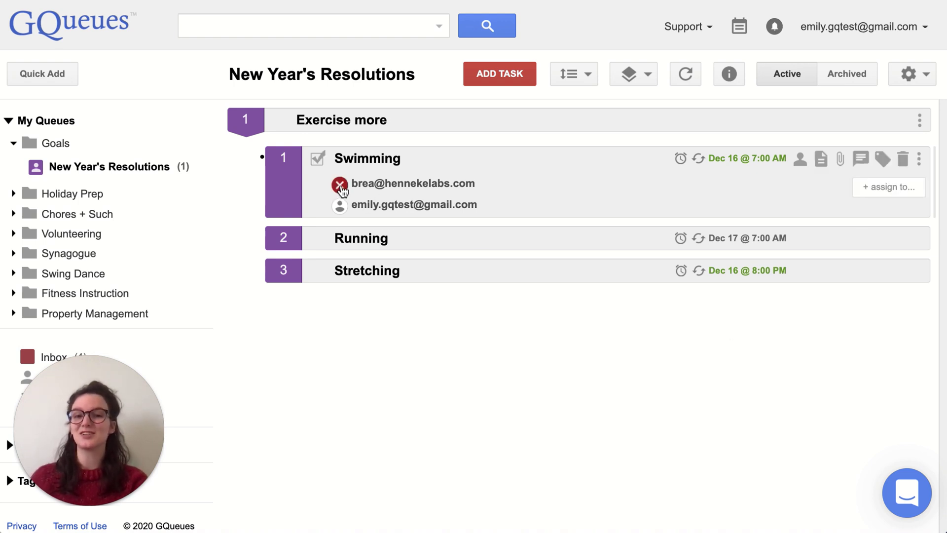